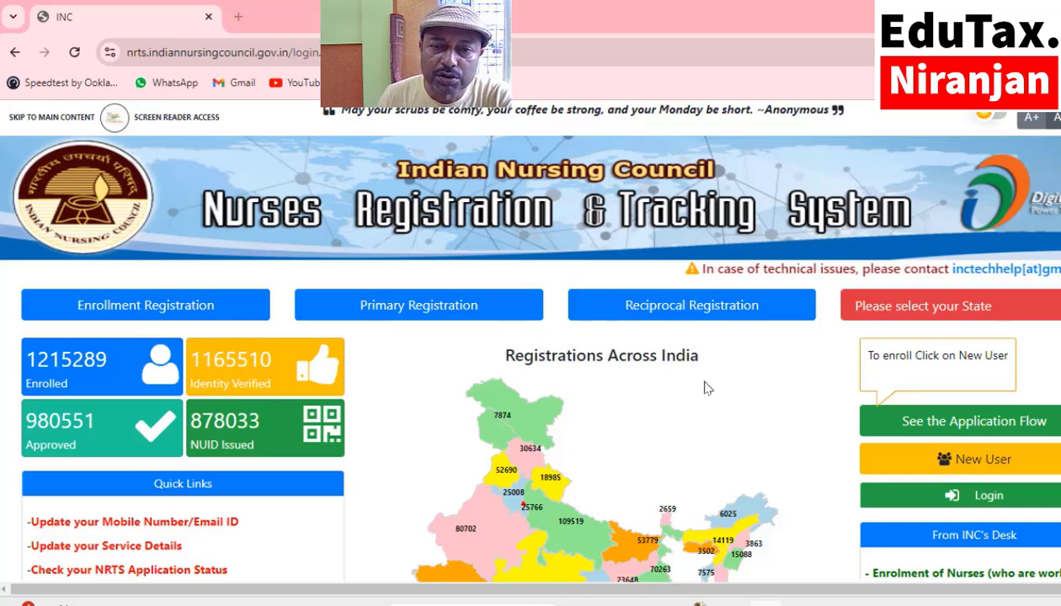
Scroll the NRTS home page and expand the login panel with the green Login button.
scroll(707, 388, "down", 1)
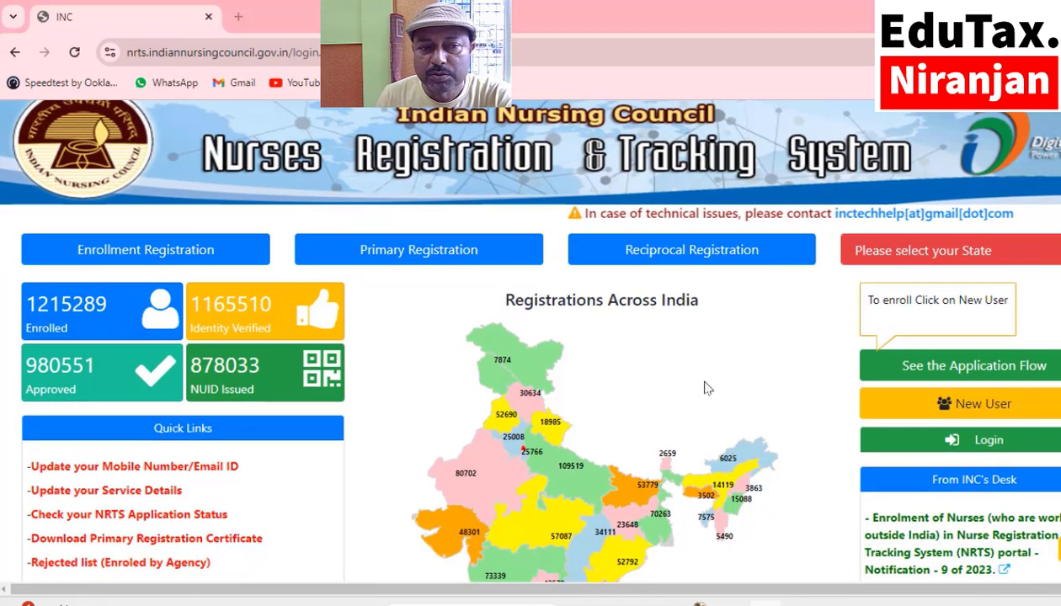
scroll(712, 390, "down", 1)
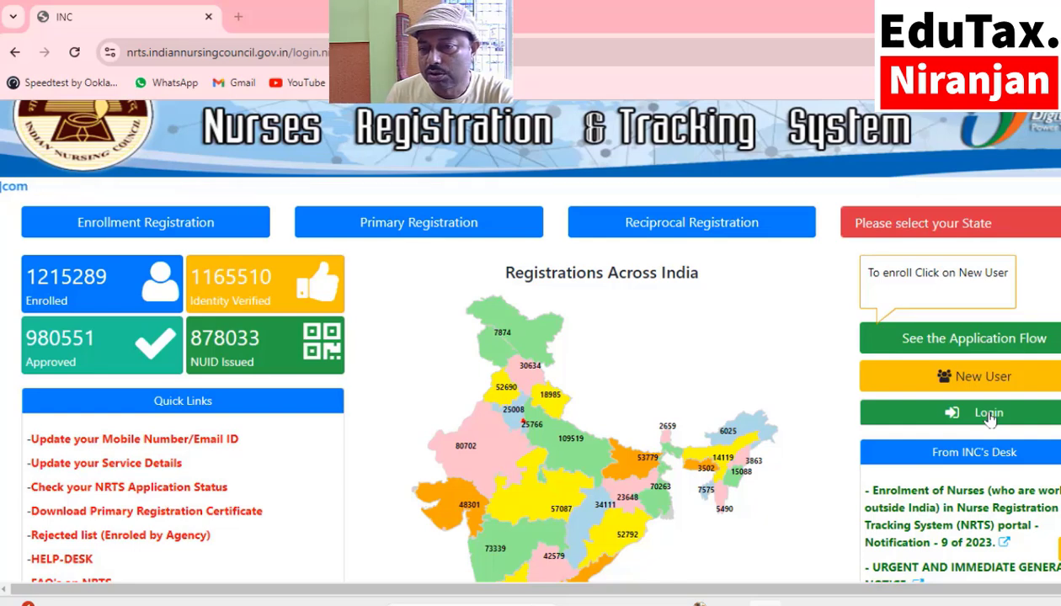
scroll(990, 418, "down", 2)
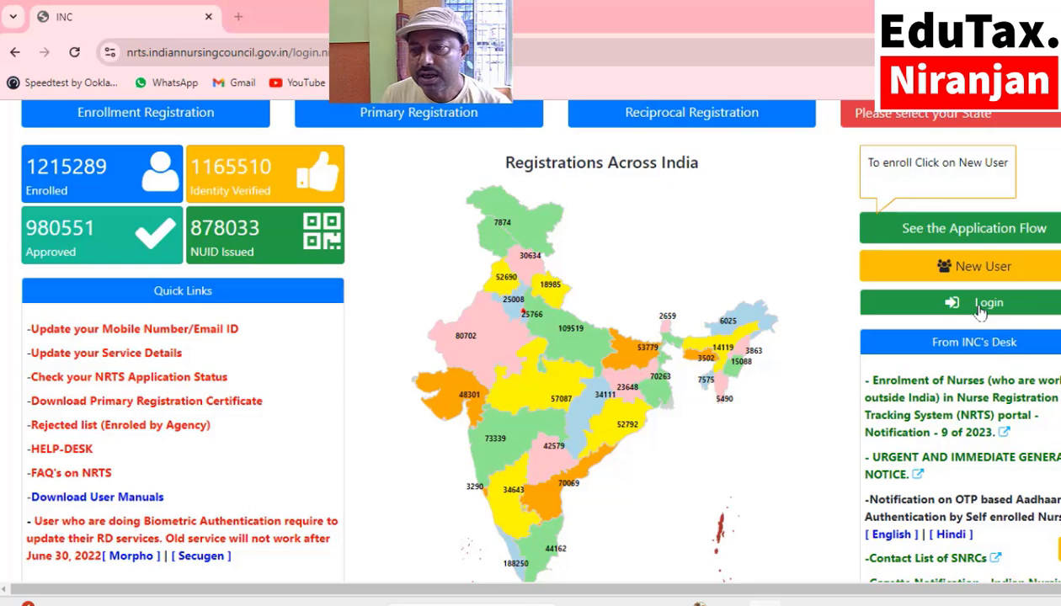
left_click(981, 311)
scroll(981, 311, "down", 2)
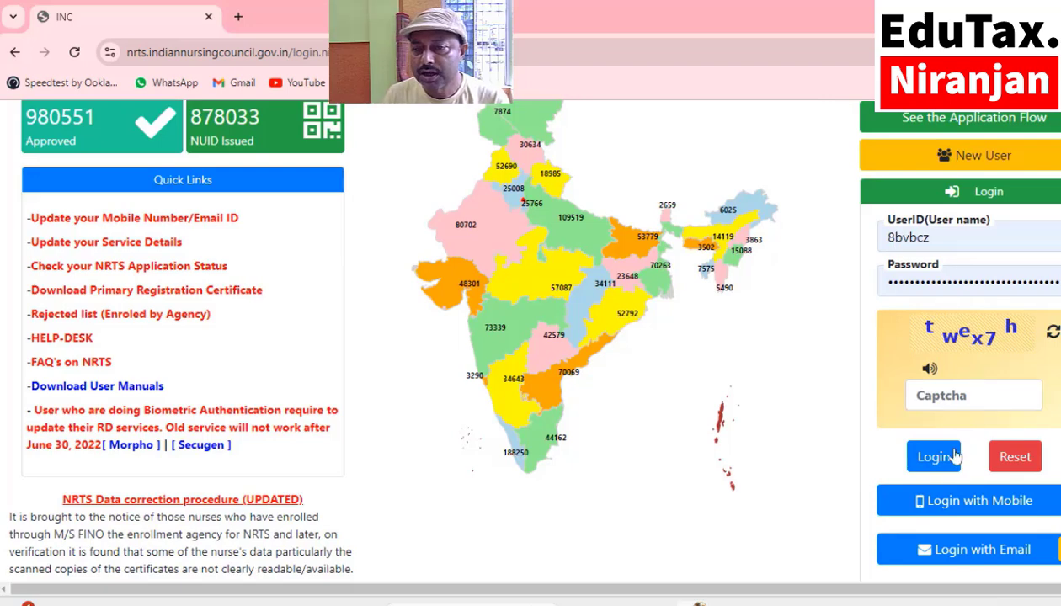
scroll(935, 421, "down", 1)
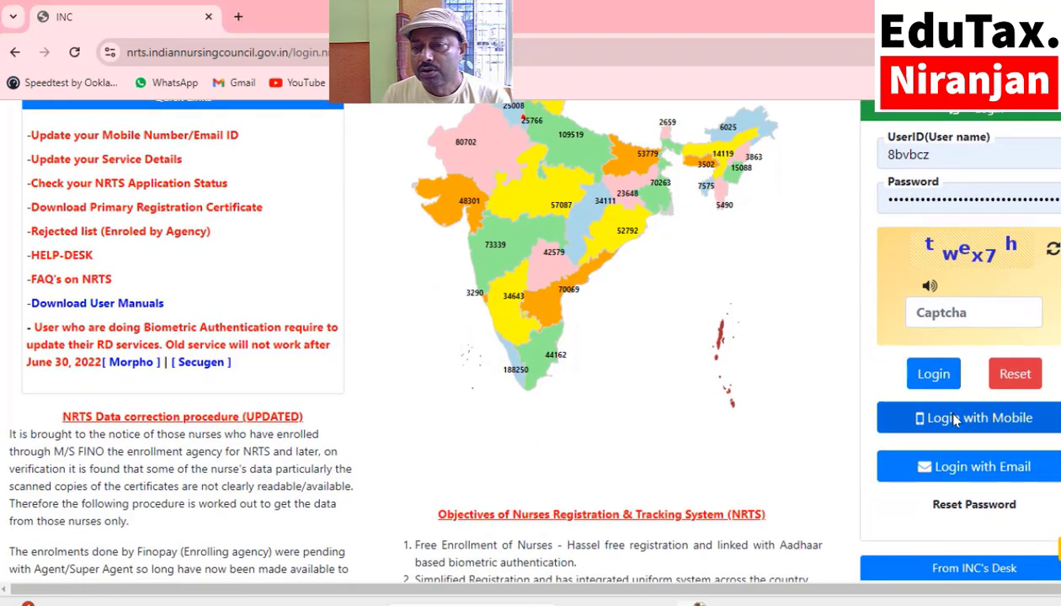
scroll(909, 353, "down", 1)
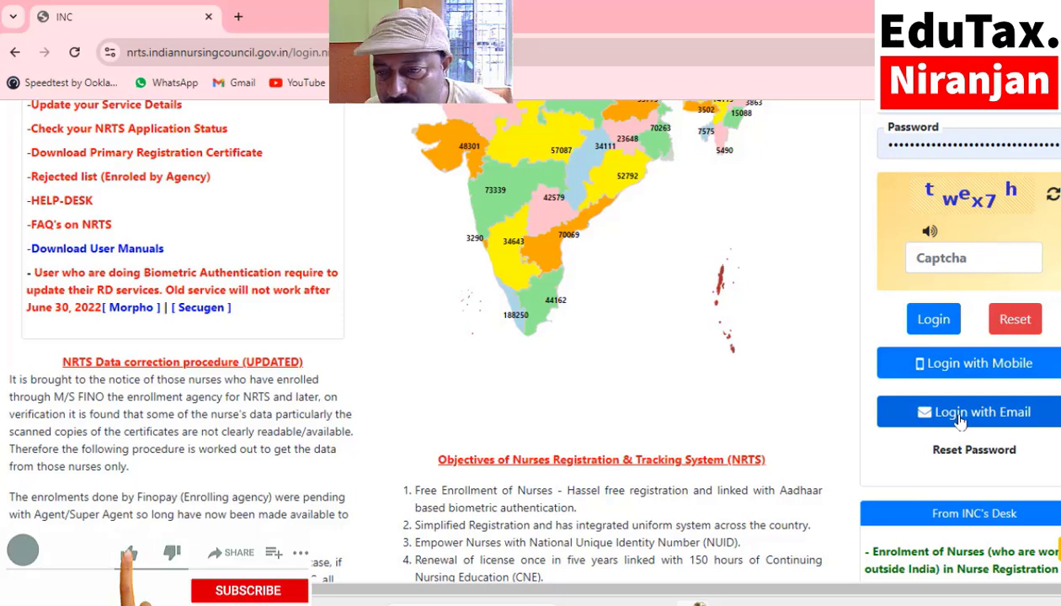
scroll(960, 421, "up", 1)
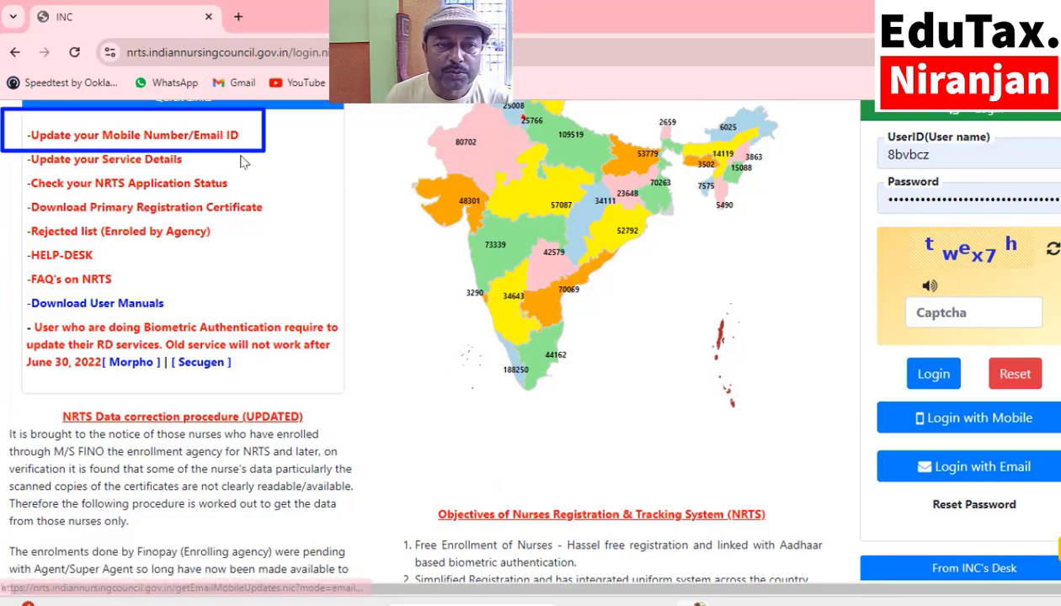
Switch to mobile login and request an OTP for the registered mobile number.
left_click(948, 429)
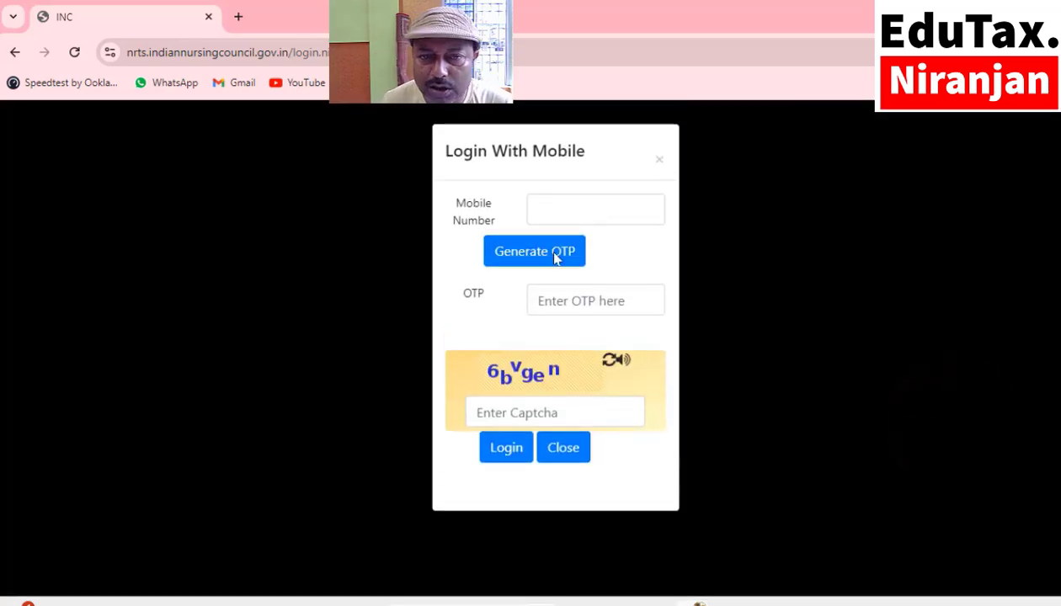
left_click(548, 213)
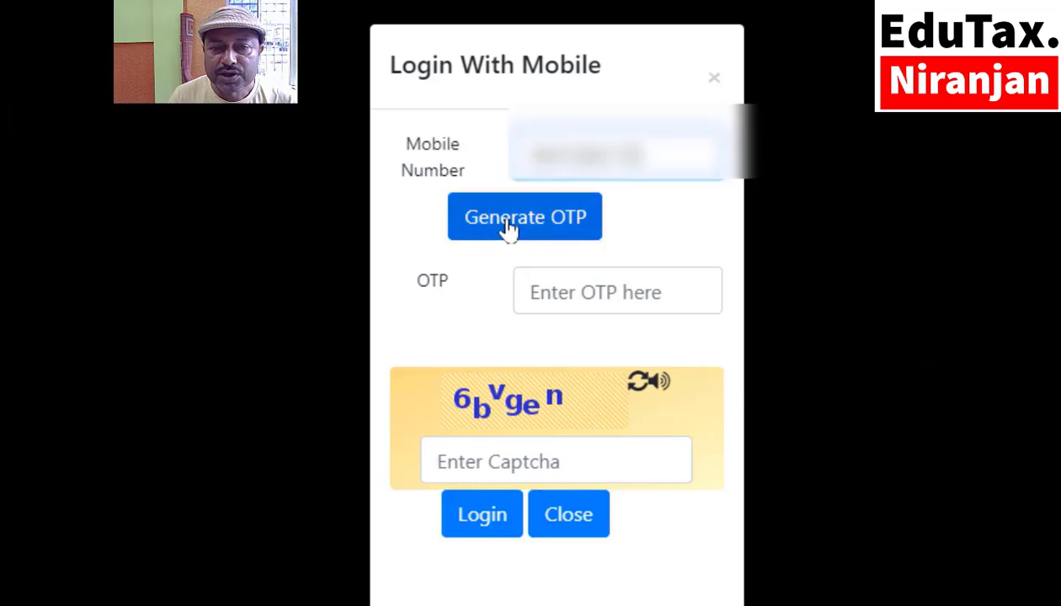
left_click(508, 228)
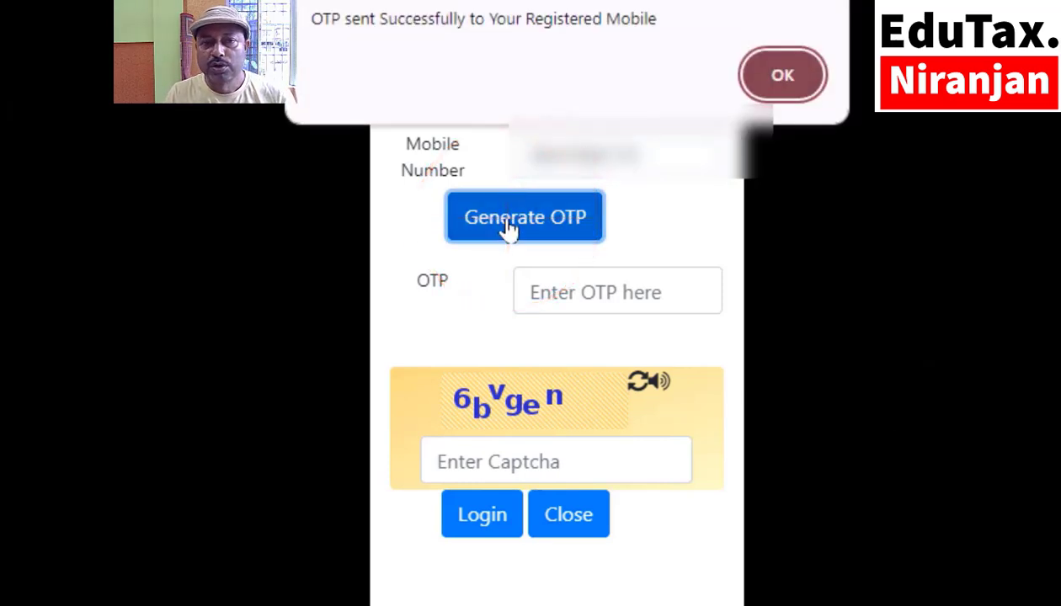
left_click(763, 76)
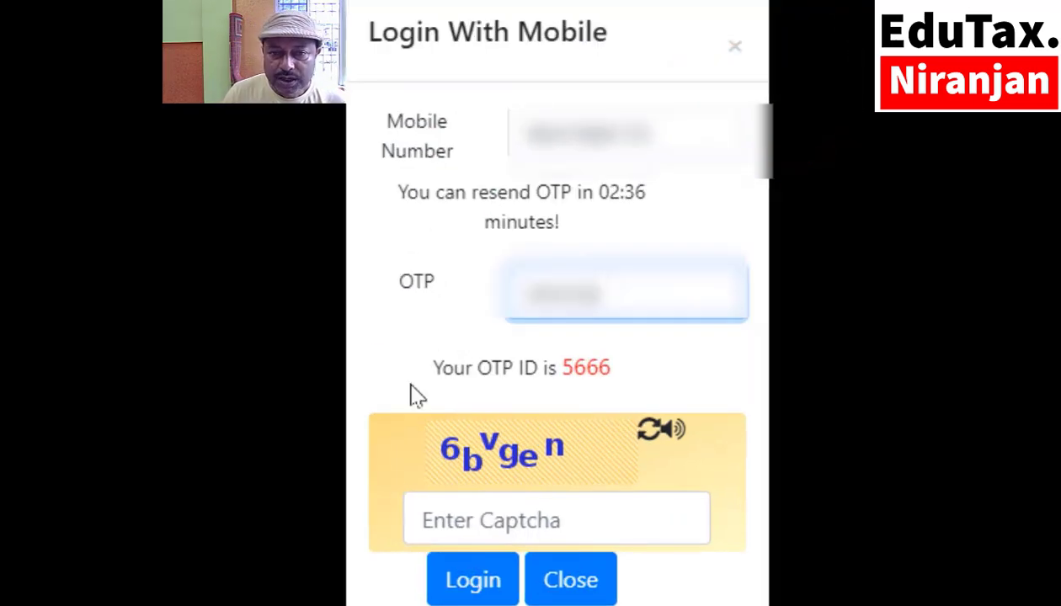
Enter the OTP and the displayed captcha, then sign in.
left_click(477, 527)
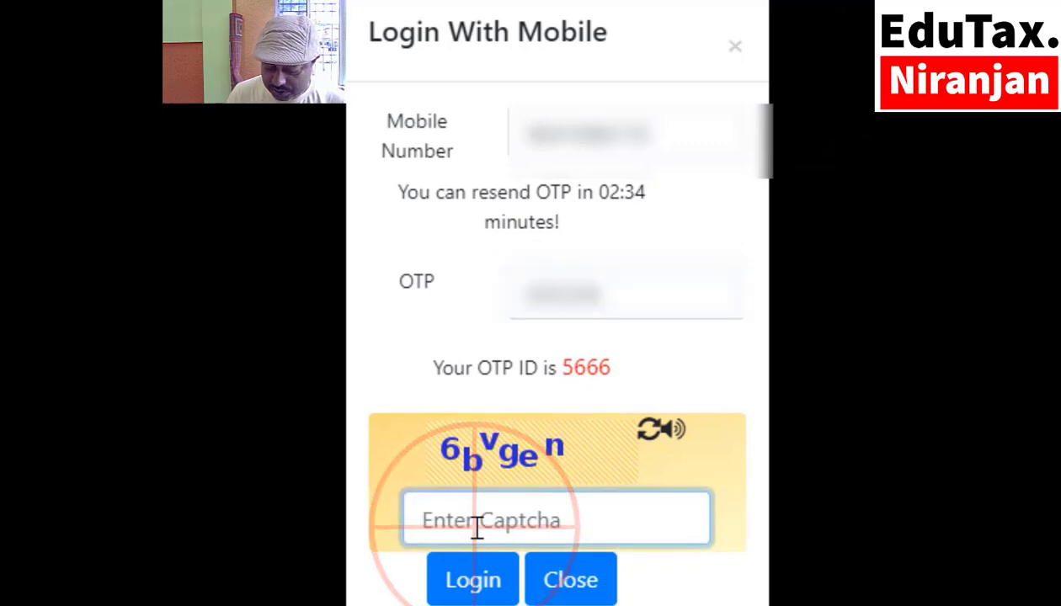
type("6bvgen")
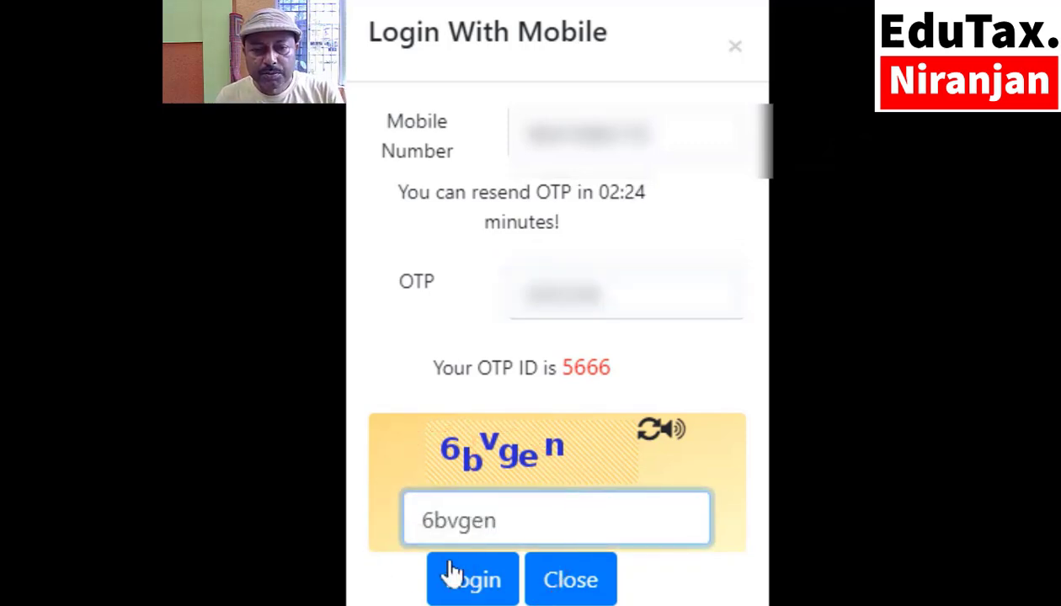
left_click(452, 573)
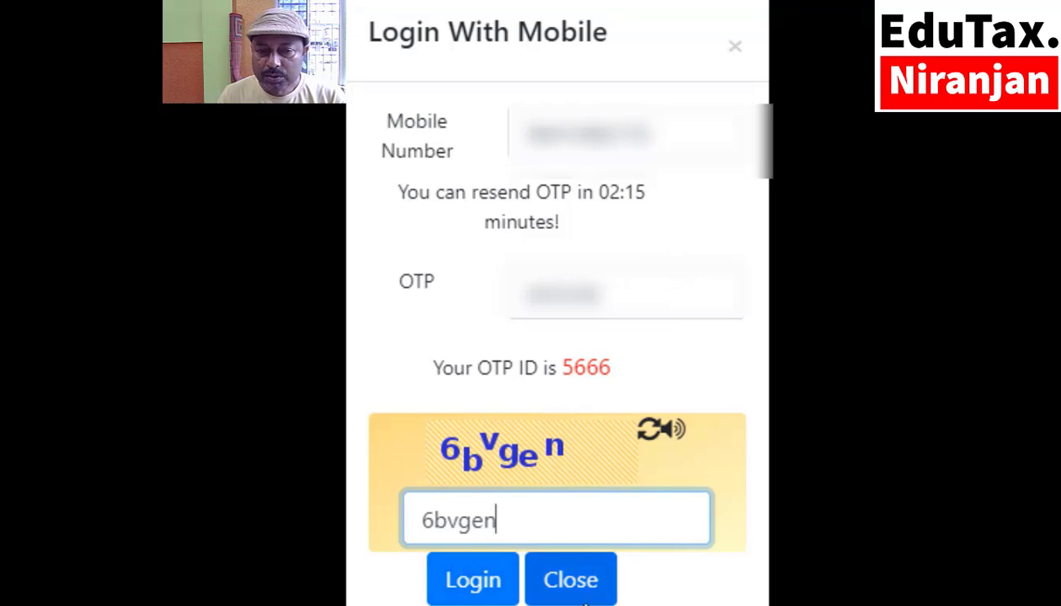
left_click(476, 594)
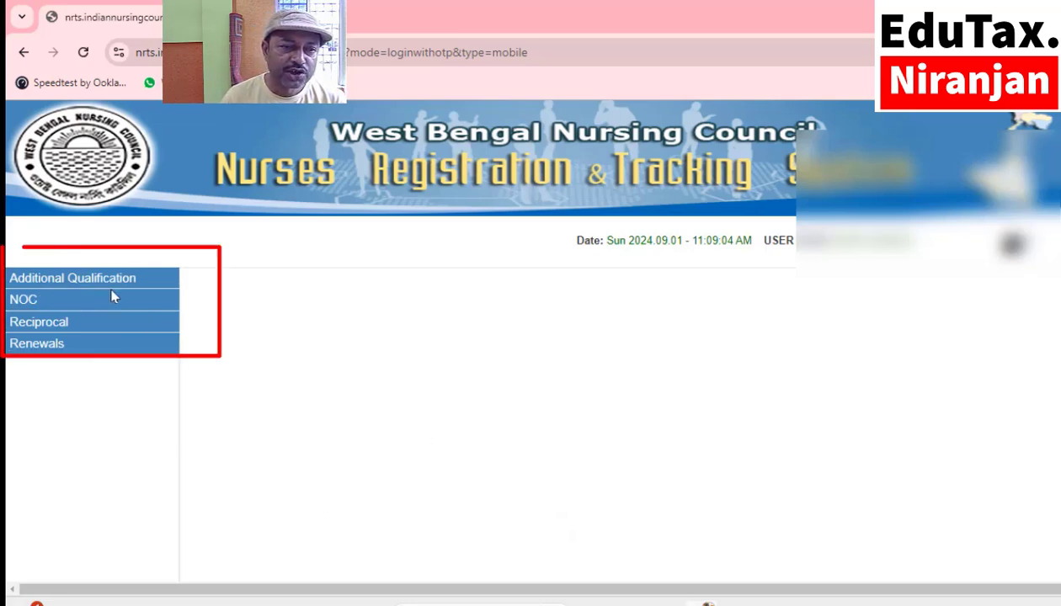
Open Renewal Registration under Renewals and submit the NUID with a refreshed captcha.
left_click(54, 347)
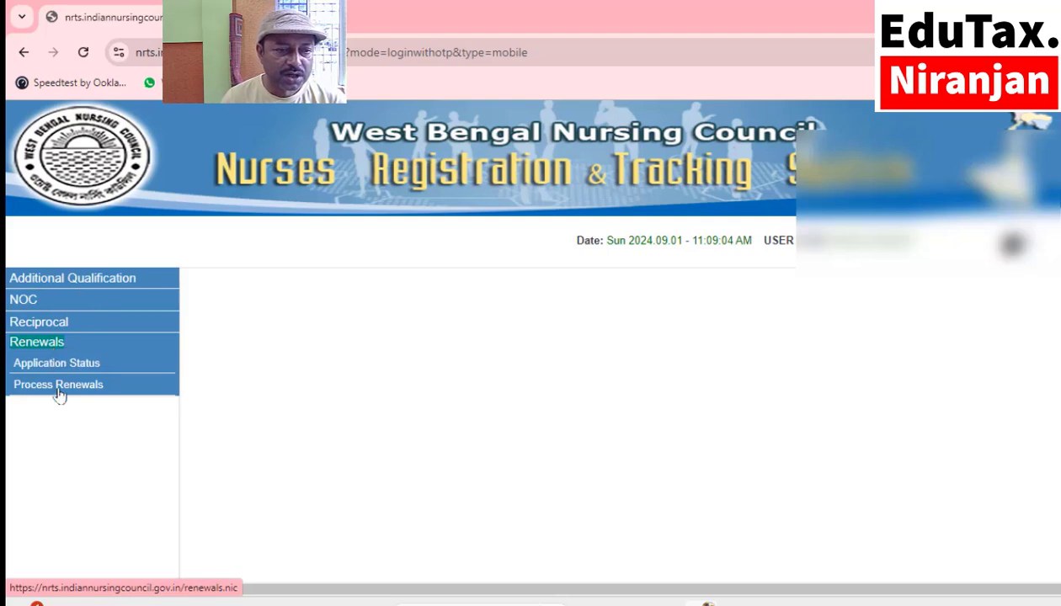
left_click(58, 387)
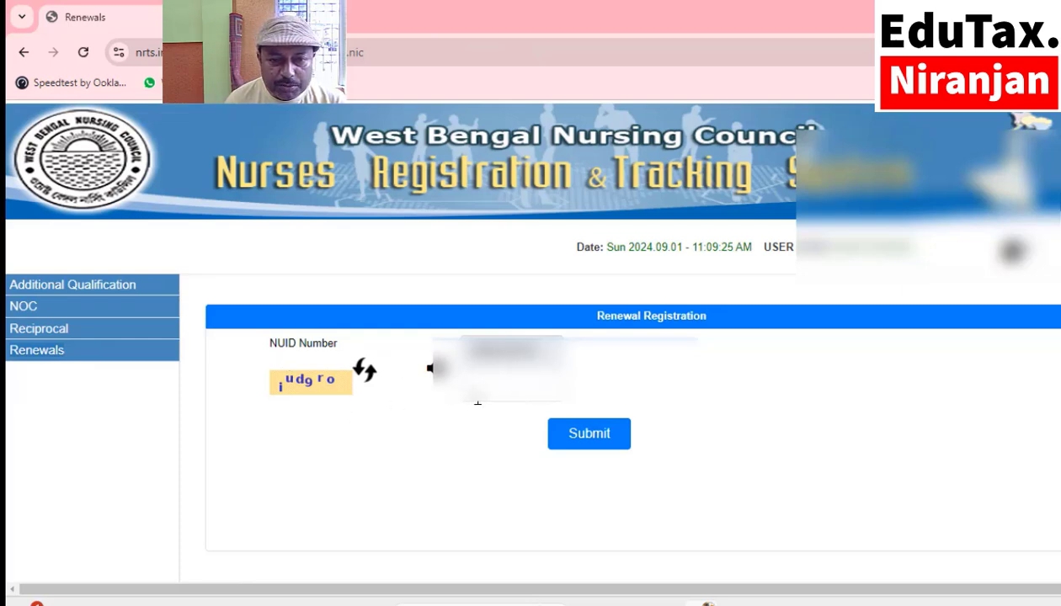
left_click(362, 374)
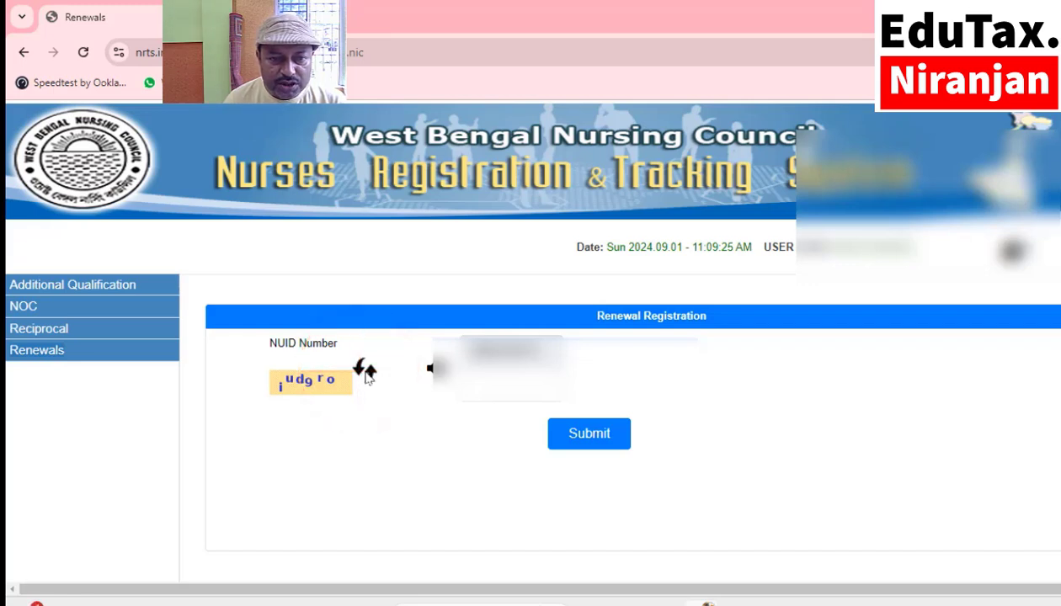
left_click(486, 391)
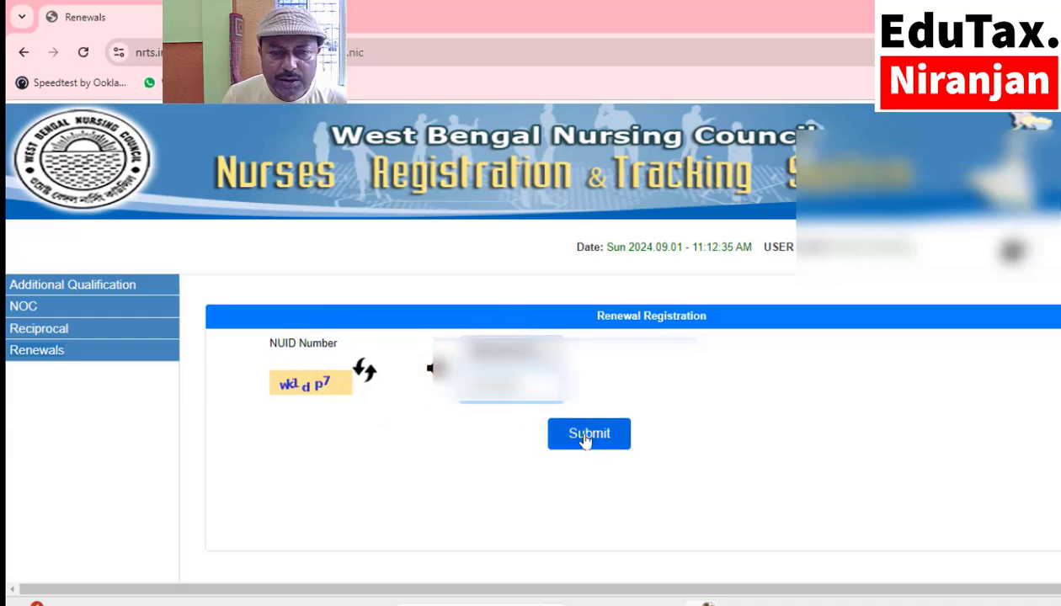
left_click(587, 436)
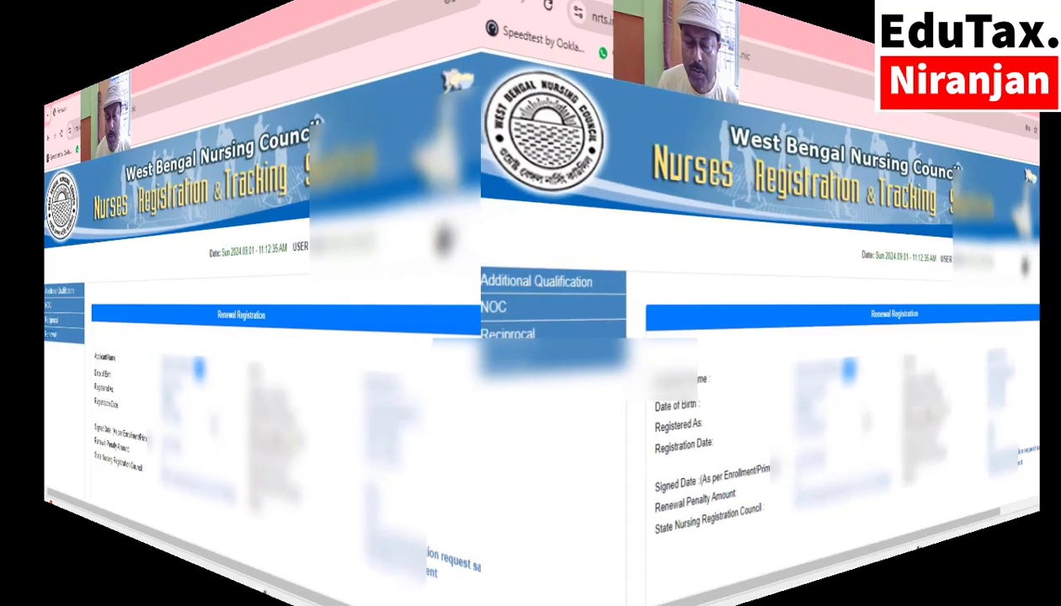
scroll(288, 410, "down", 1)
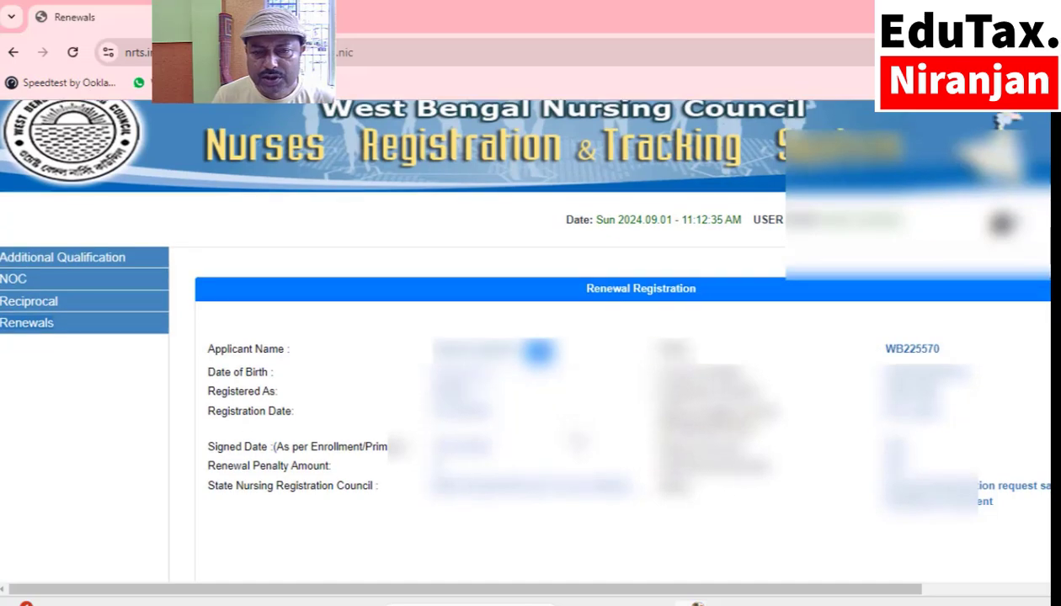
scroll(587, 416, "down", 3)
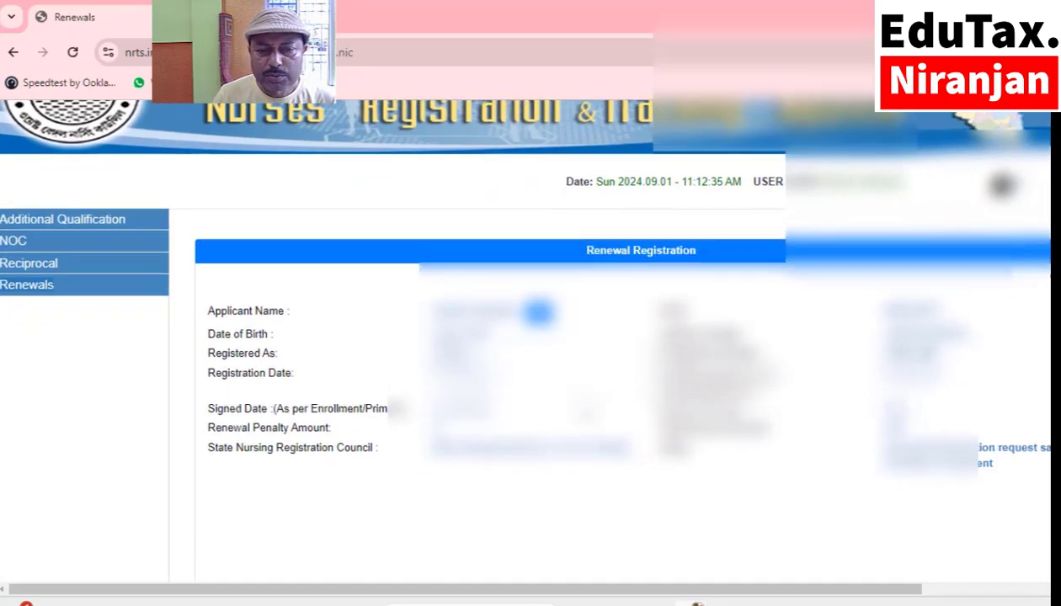
scroll(587, 416, "down", 2)
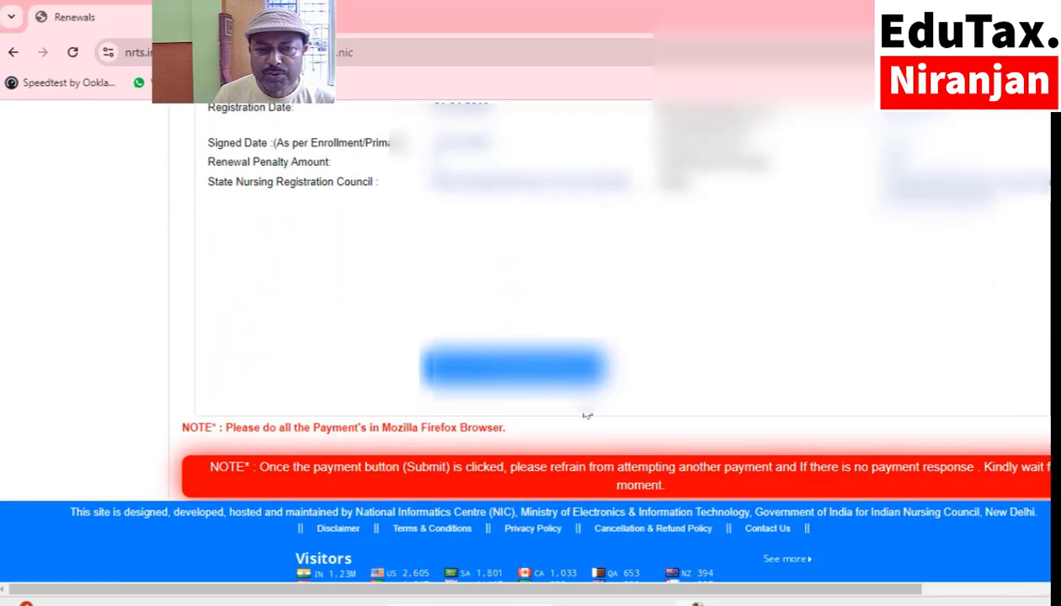
Pay the Rs 500 renewal with PAYMENT-GATEWAY mode, accept the terms and submit.
left_click(487, 381)
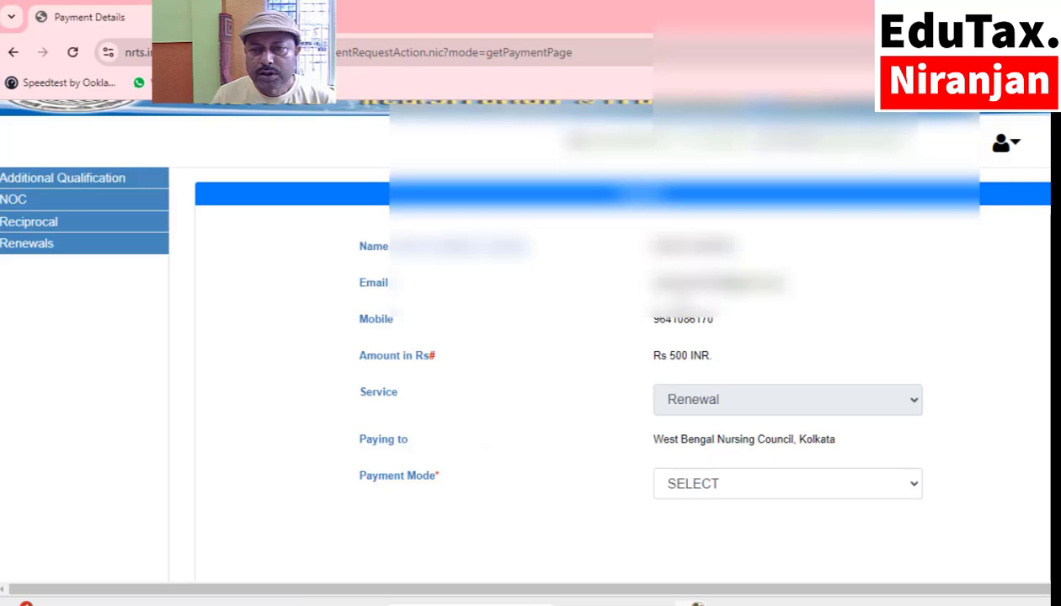
left_click(745, 408)
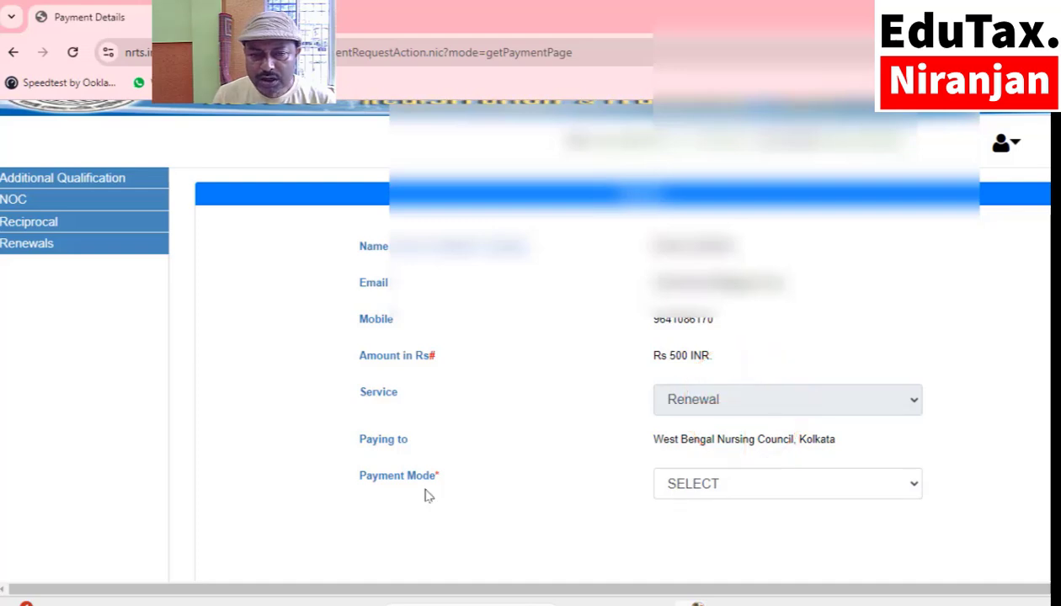
left_click(714, 490)
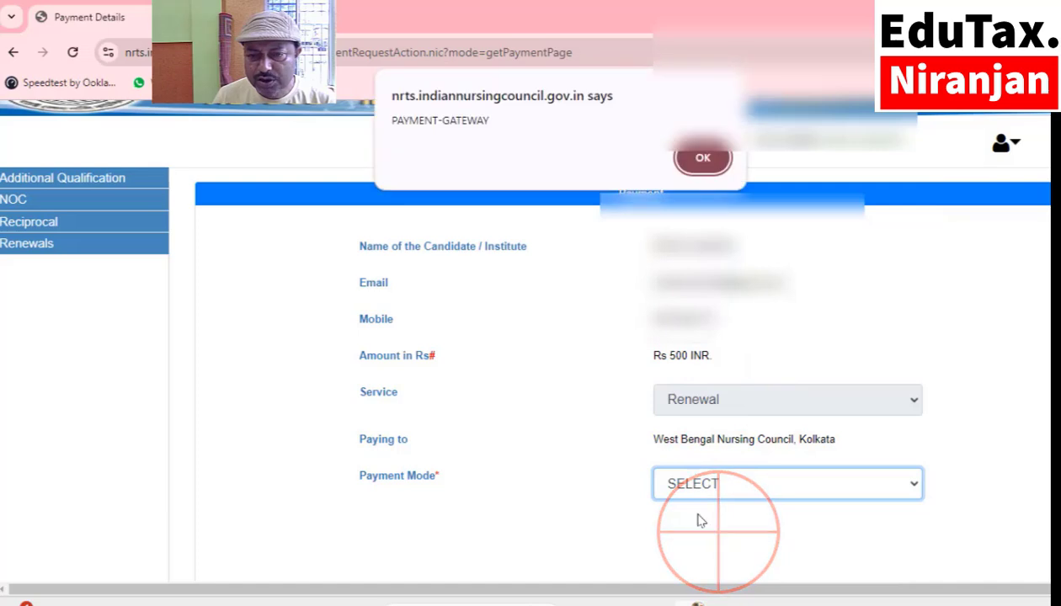
left_click(702, 161)
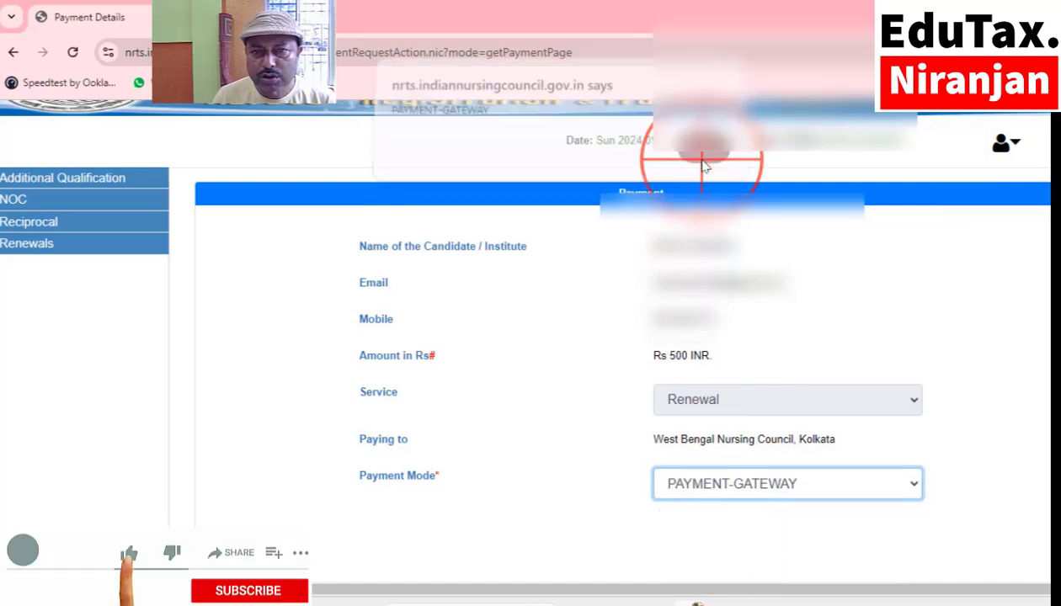
scroll(505, 404, "down", 5)
left_click(247, 381)
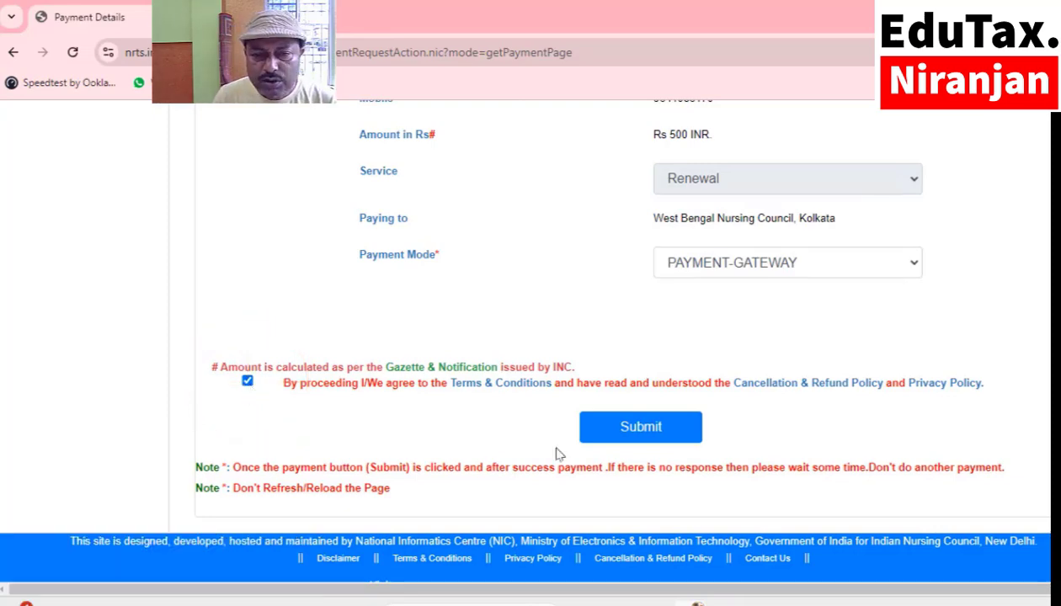
left_click(627, 420)
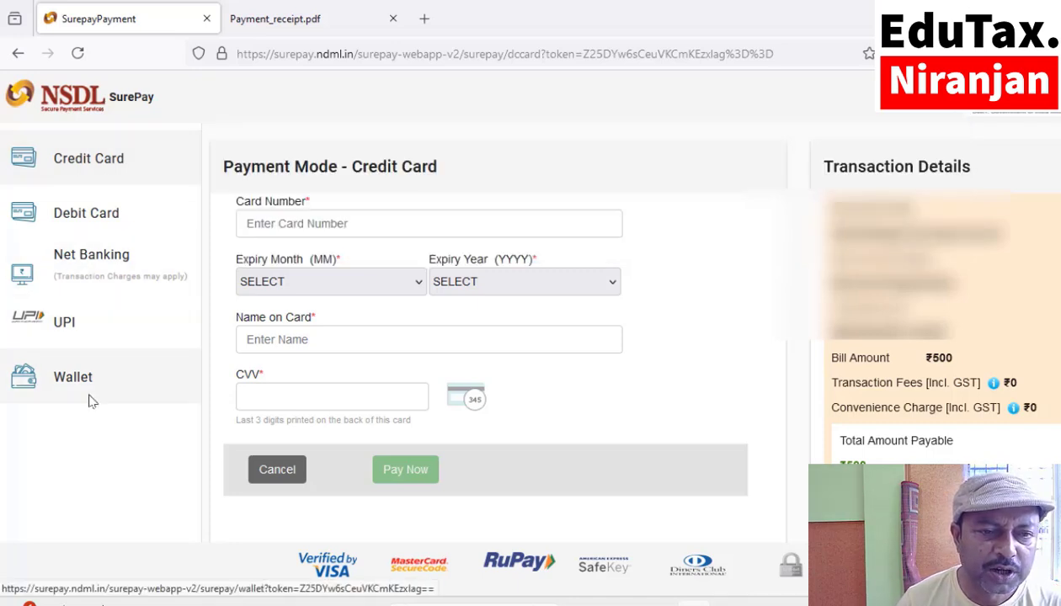
Pay the ₹500 bill by UPI using the pasted virtual payment address.
left_click(62, 330)
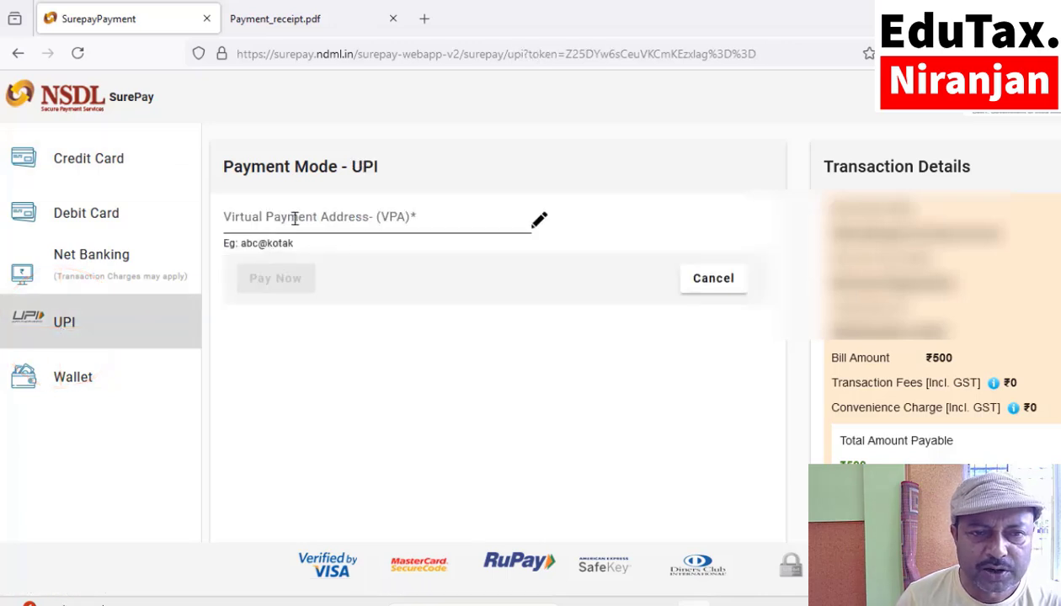
left_click(292, 221)
key("ctrl+v")
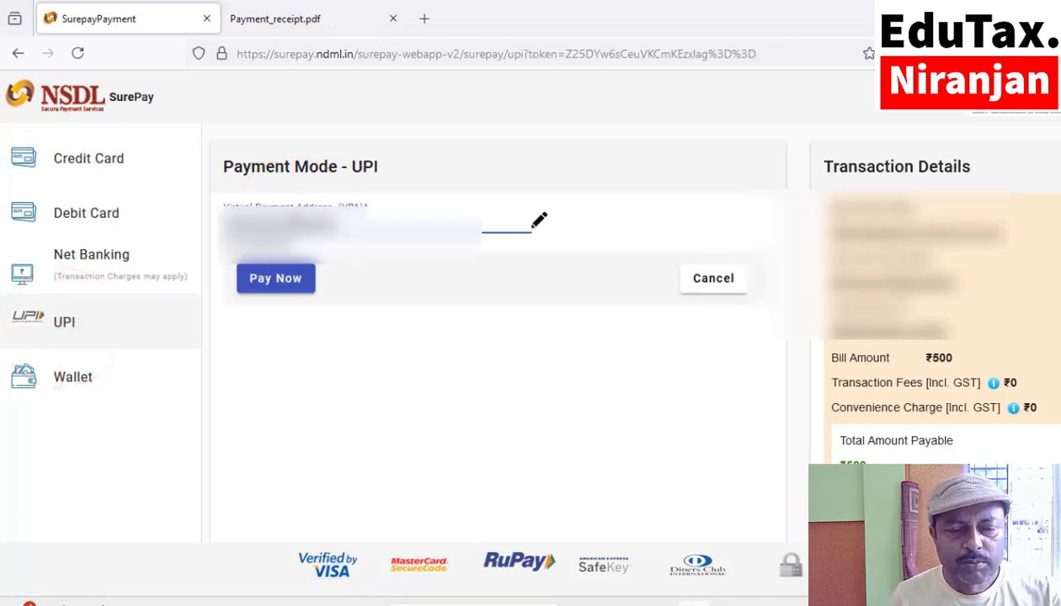
left_click(278, 280)
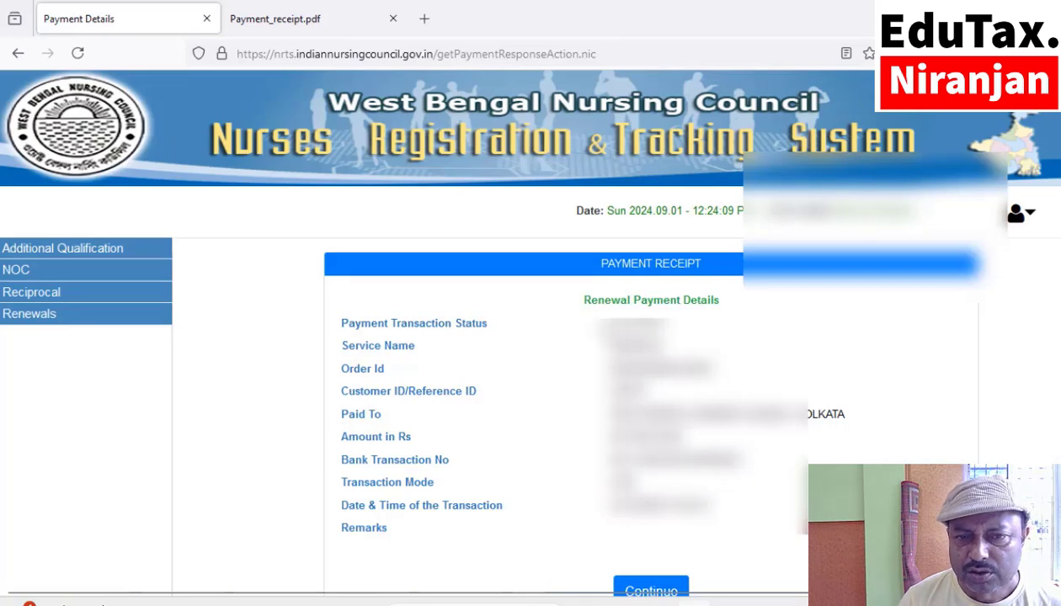
Check the SUCCESS receipt for the renewal payment and continue past it.
scroll(730, 332, "down", 1)
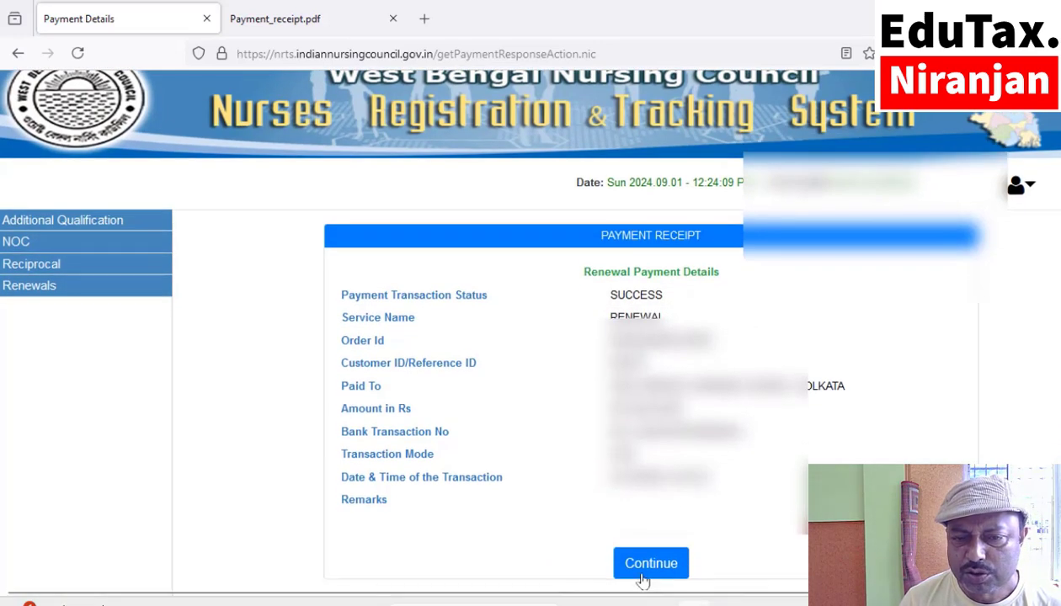
left_click(644, 568)
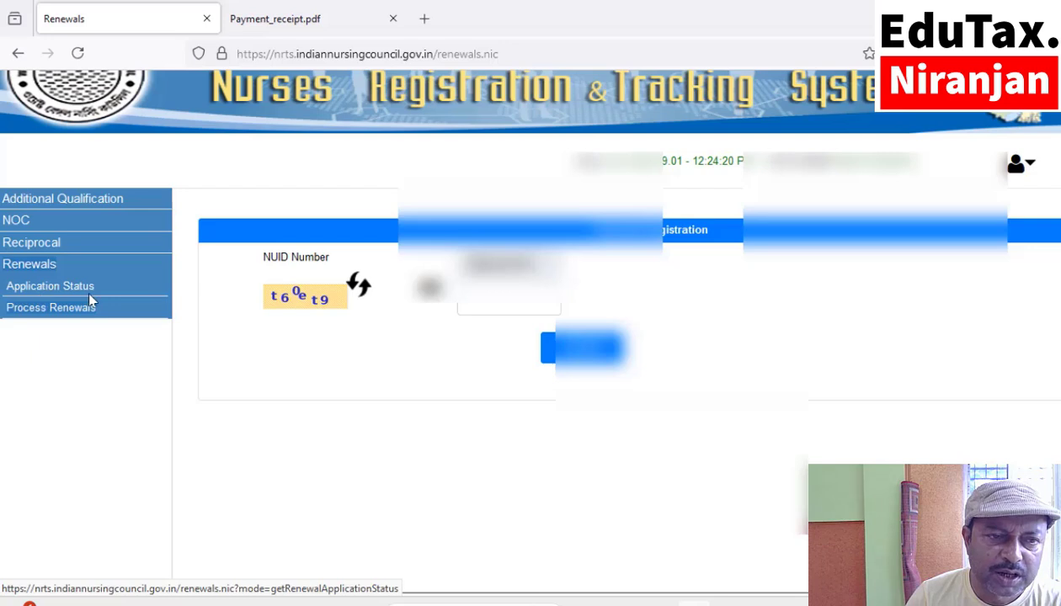
Open Application Status under Renewals in the left menu.
left_click(48, 289)
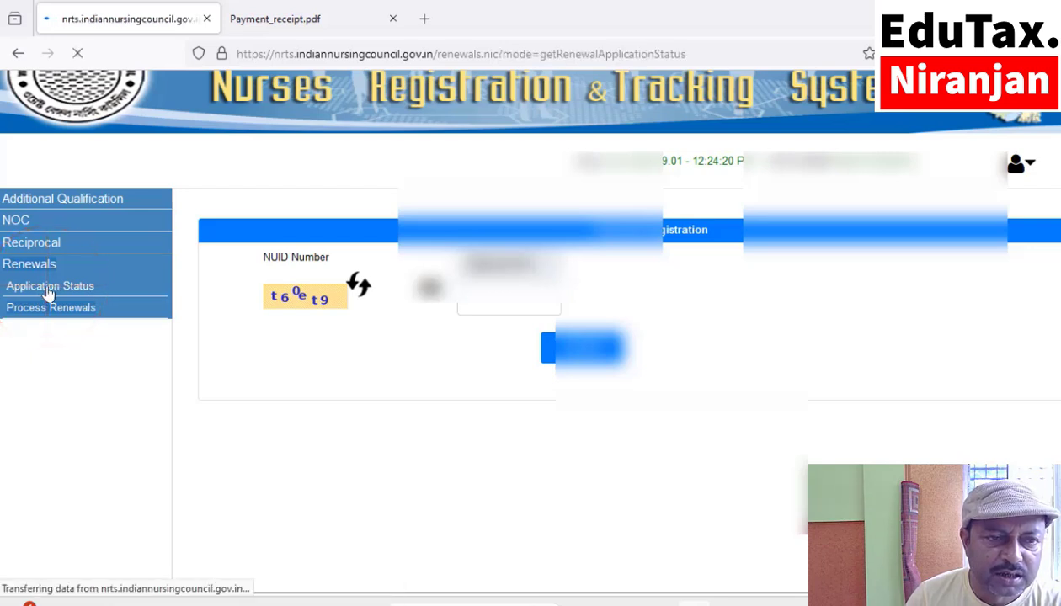